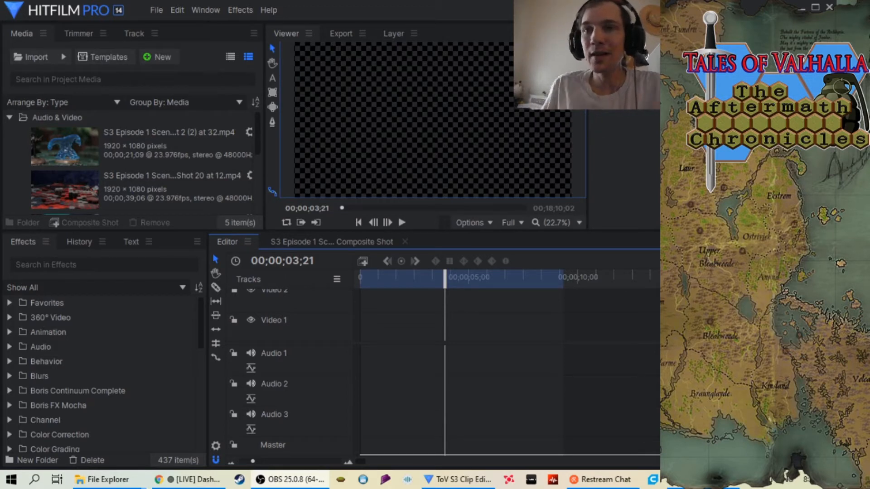
- Switch to File Explorer and open the Scene 2 photo folder of ToV Season 3 Episode 4 within Stop Motion Photos
scroll(132, 167, "down", 3)
mouse_move(108, 479)
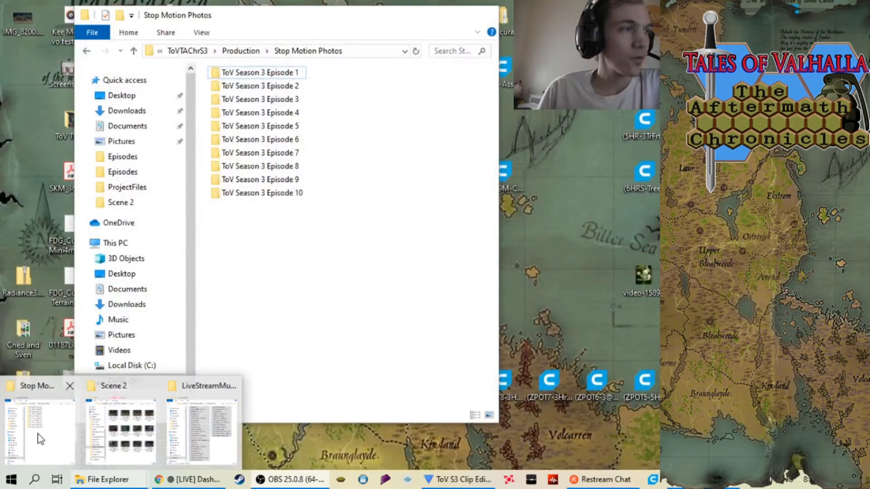
left_click(38, 435)
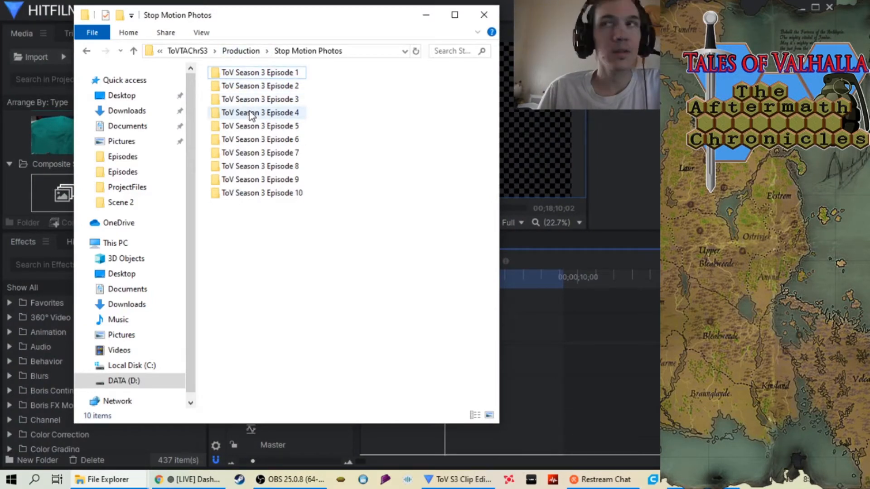
mouse_move(252, 117)
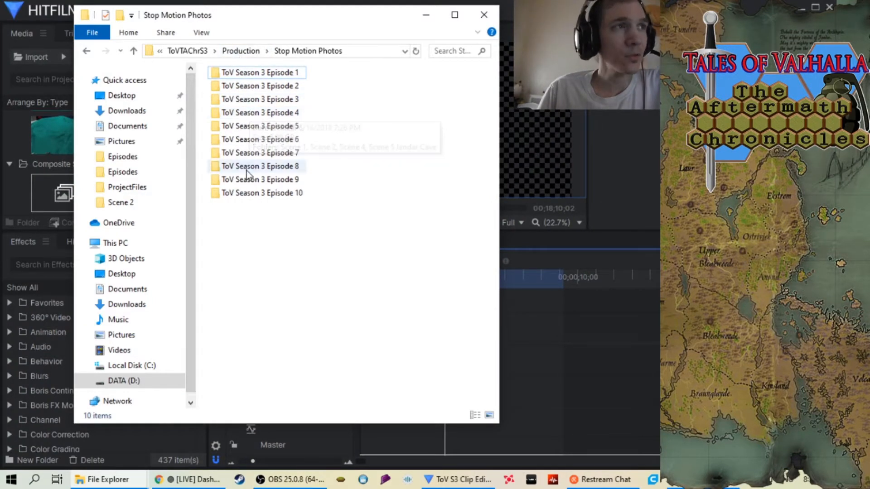
double_click(255, 115)
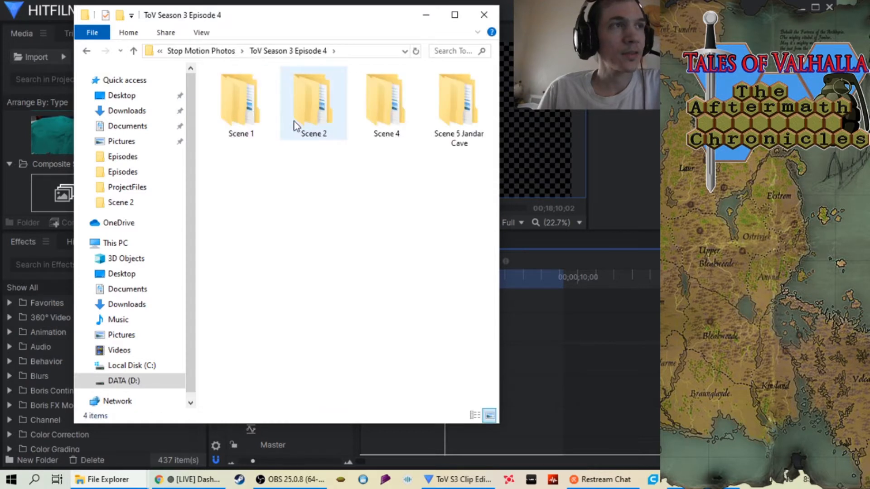
double_click(316, 111)
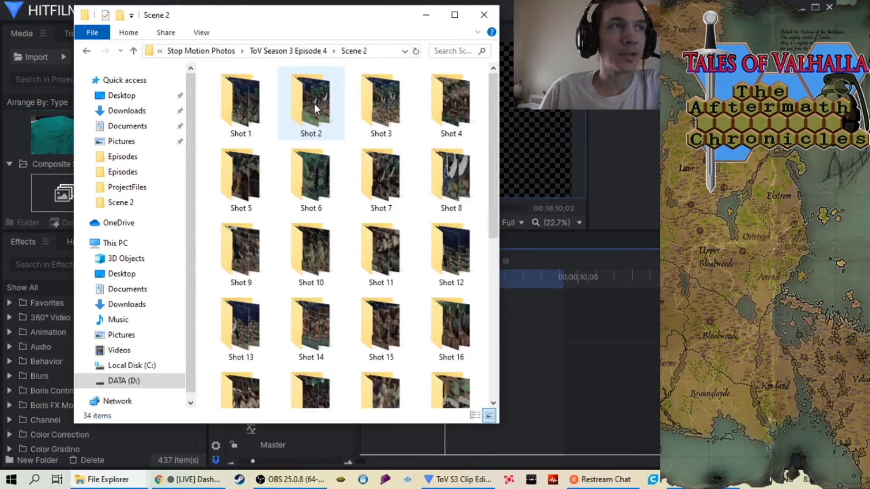
- Look through the Scene 2 shot photo folders and check the rendered clips in the Episode 4 Scene 2 video folder
scroll(345, 179, "down", 5)
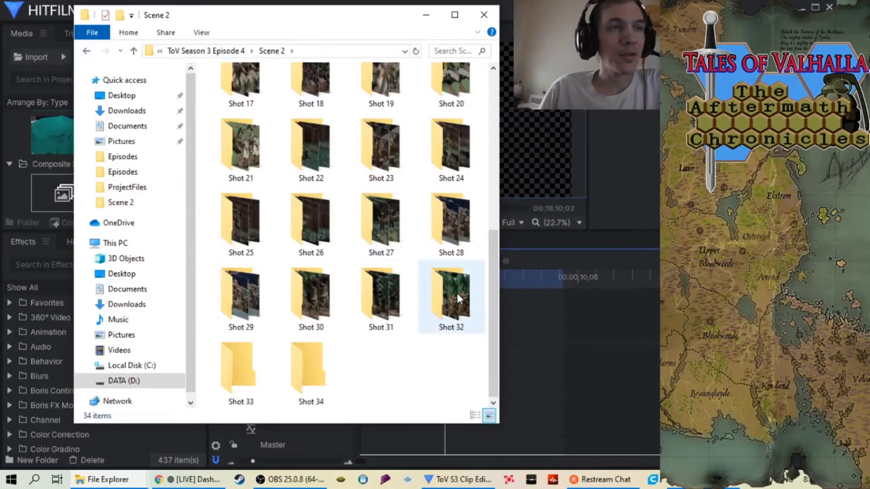
scroll(456, 292, "up", 5)
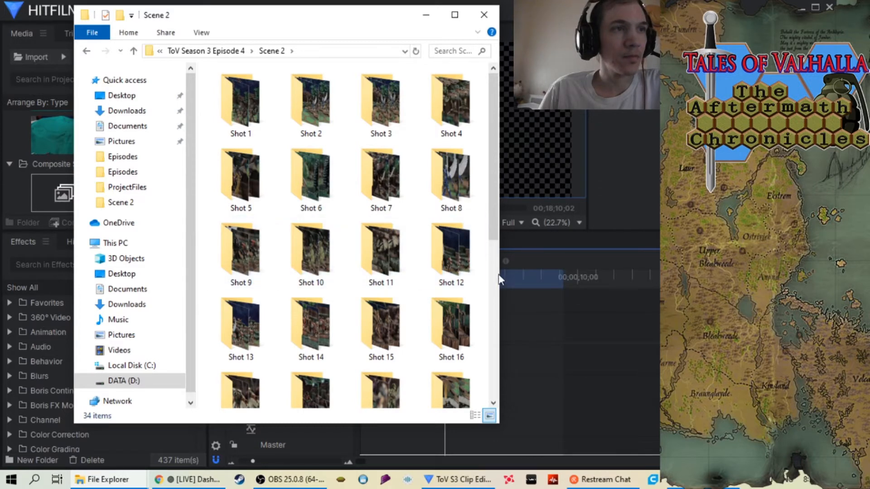
scroll(271, 331, "down", 5)
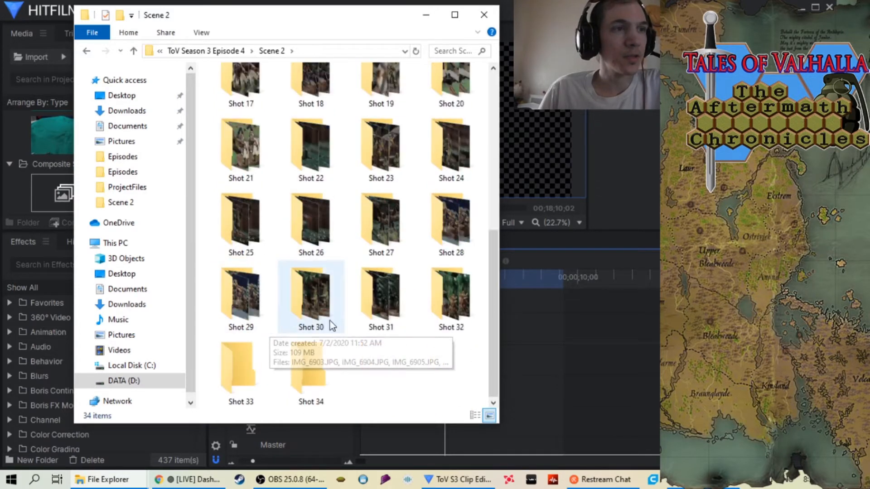
scroll(455, 302, "up", 3)
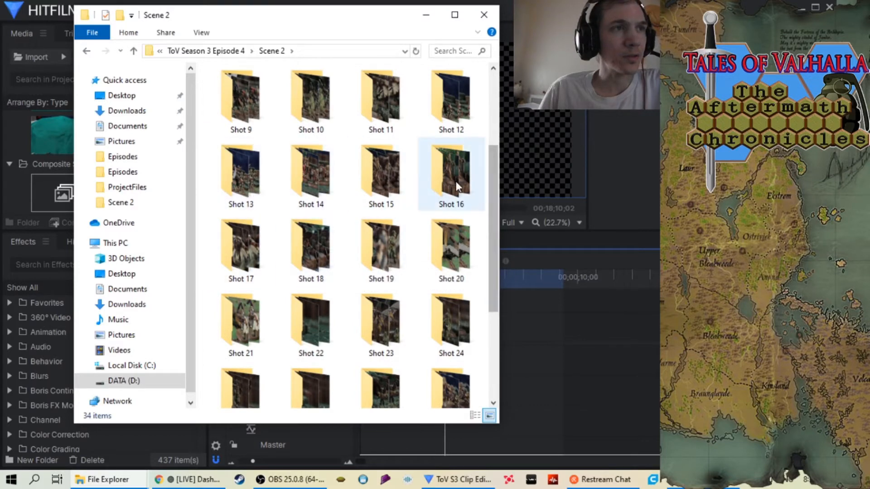
scroll(238, 300, "down", 3)
scroll(409, 249, "up", 5)
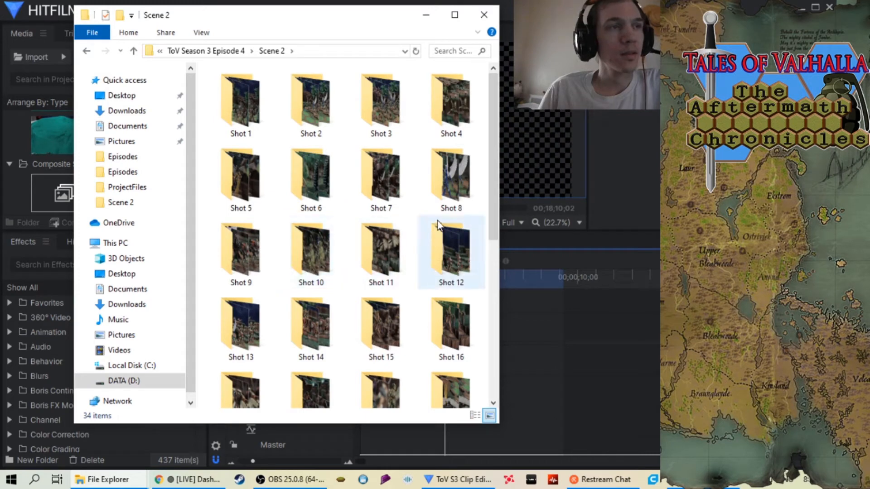
scroll(432, 224, "down", 5)
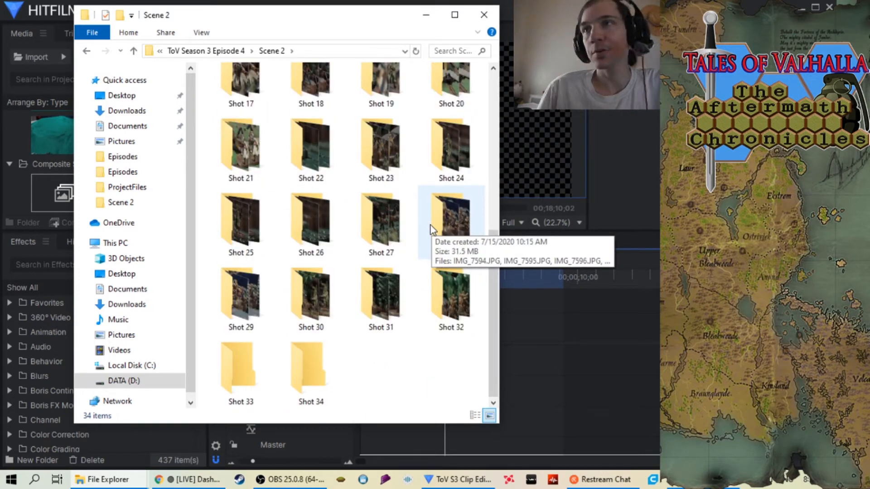
scroll(371, 236, "up", 3)
scroll(370, 236, "up", 3)
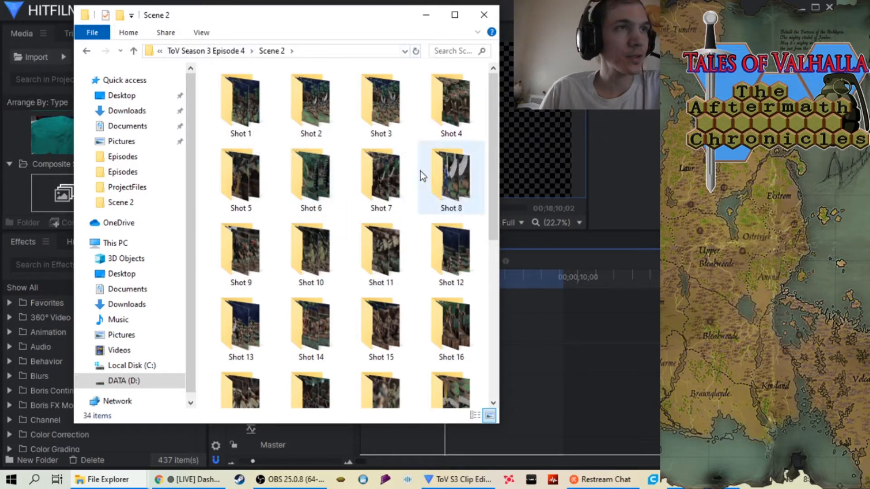
scroll(431, 249, "down", 5)
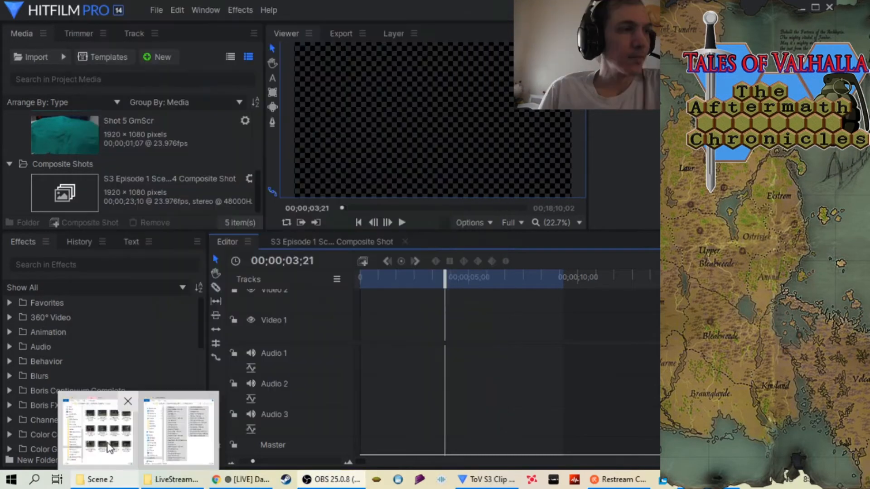
left_click(123, 431)
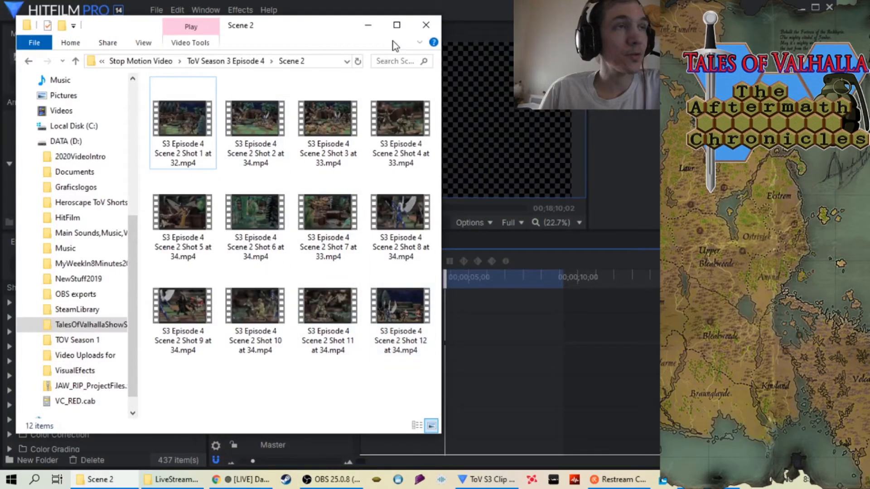
left_click(367, 27)
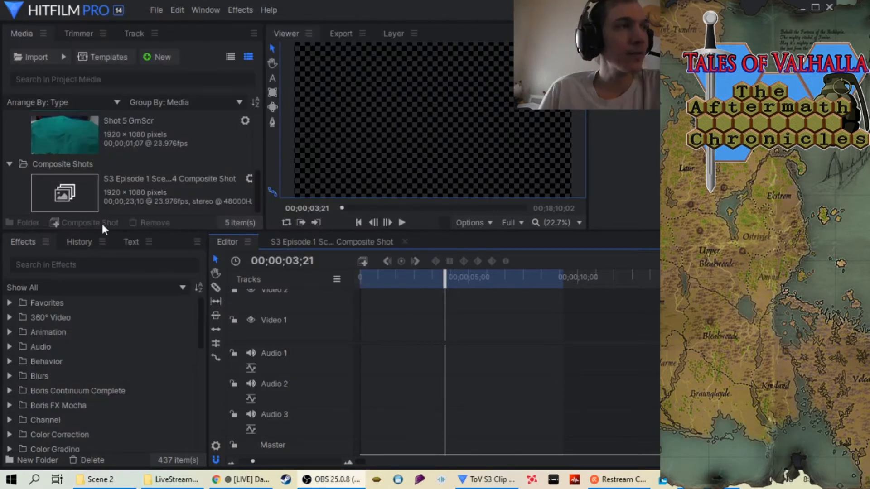
right_click(20, 180)
mouse_move(102, 199)
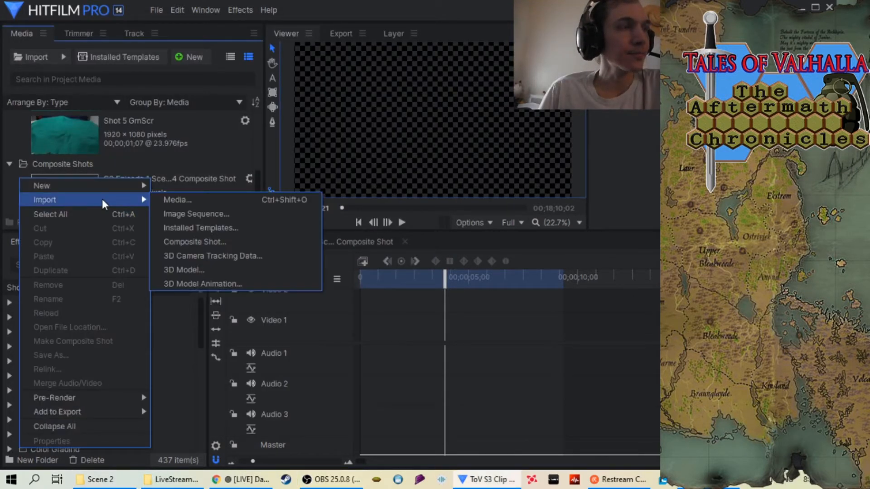
left_click(216, 213)
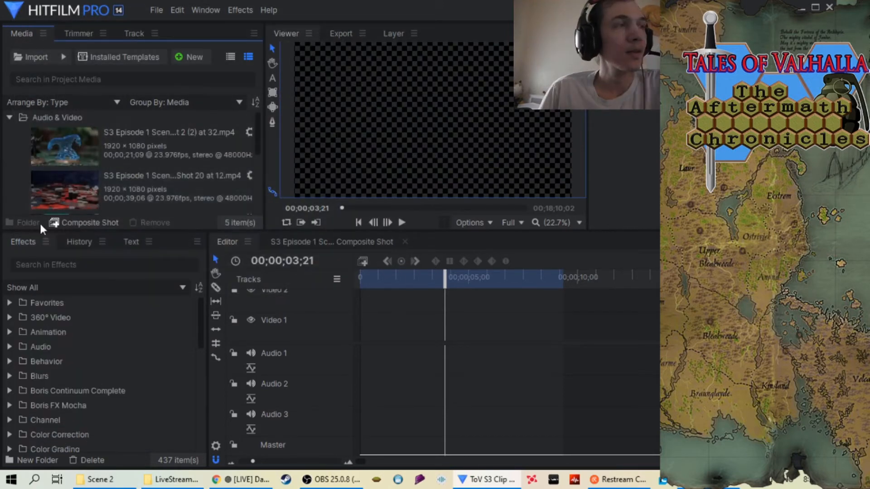
- Import the Shot 13 folder from Episode 4 Scene 2 into the project media as an image sequence
right_click(13, 184)
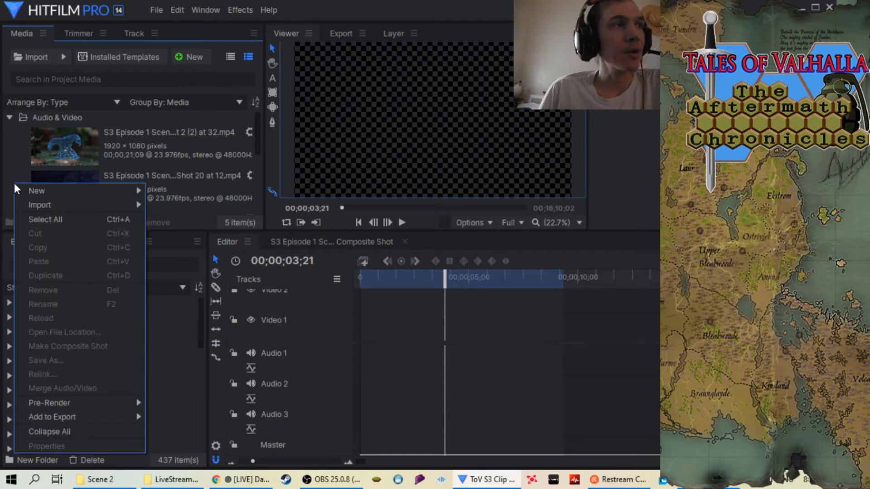
mouse_move(47, 205)
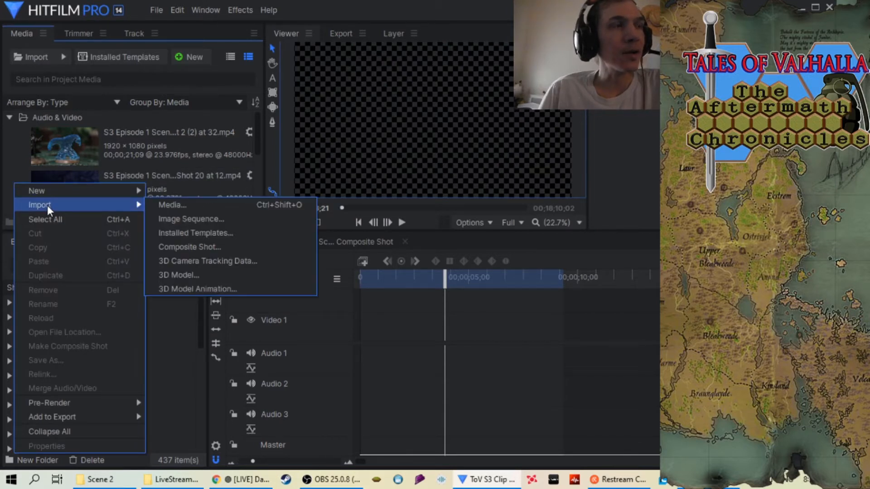
left_click(180, 219)
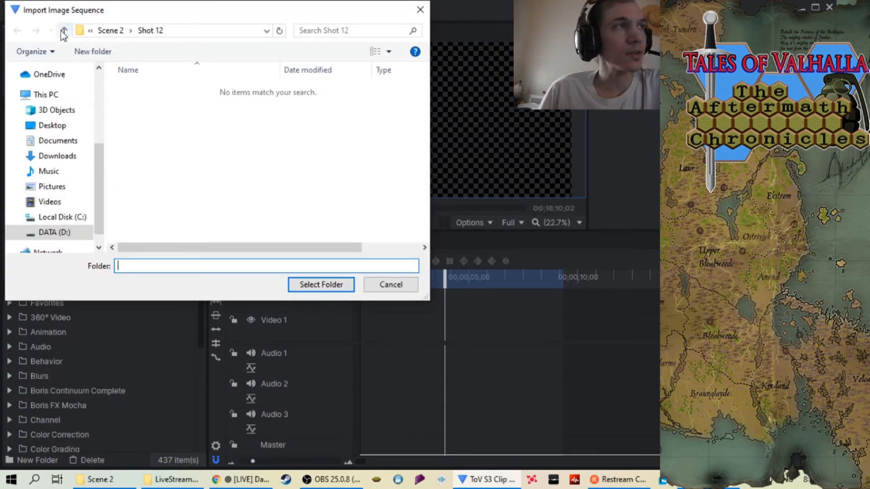
left_click(65, 31)
scroll(292, 186, "down", 1)
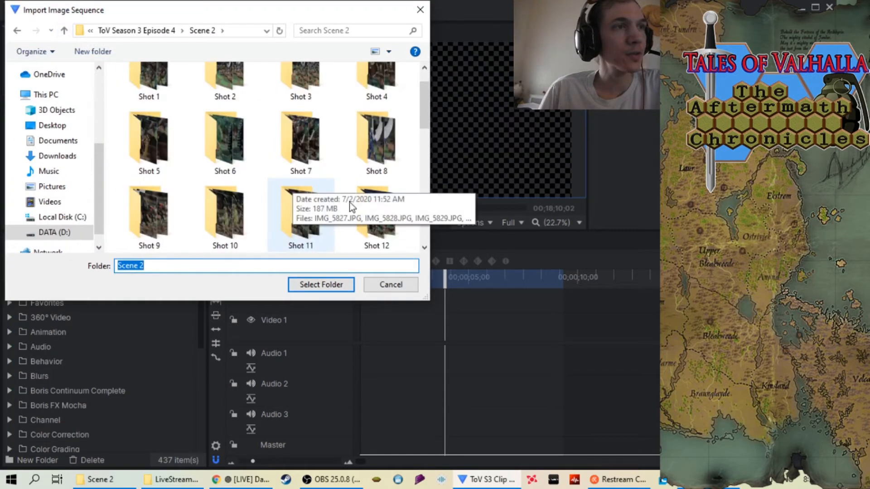
scroll(363, 209, "down", 1)
left_click(140, 215)
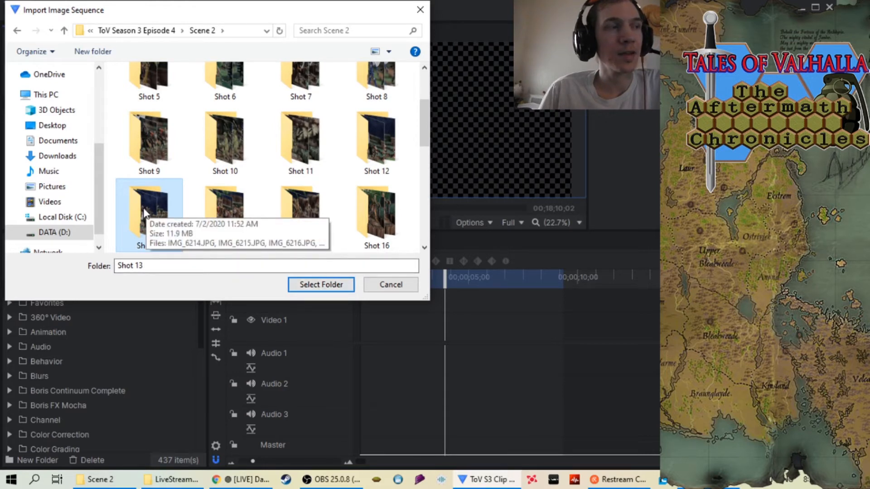
left_click(333, 285)
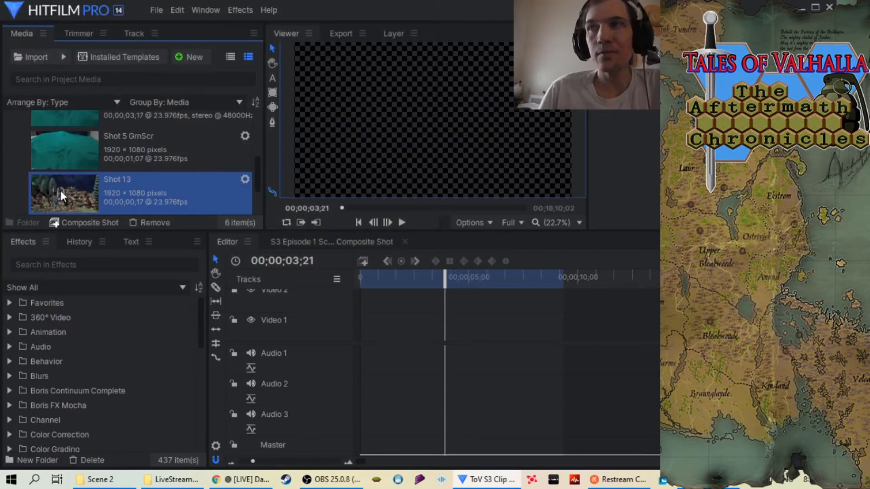
- Place the Shot 13 image sequence at the start of the Video 1 track and return the playhead to the beginning
scroll(61, 191, "down", 2)
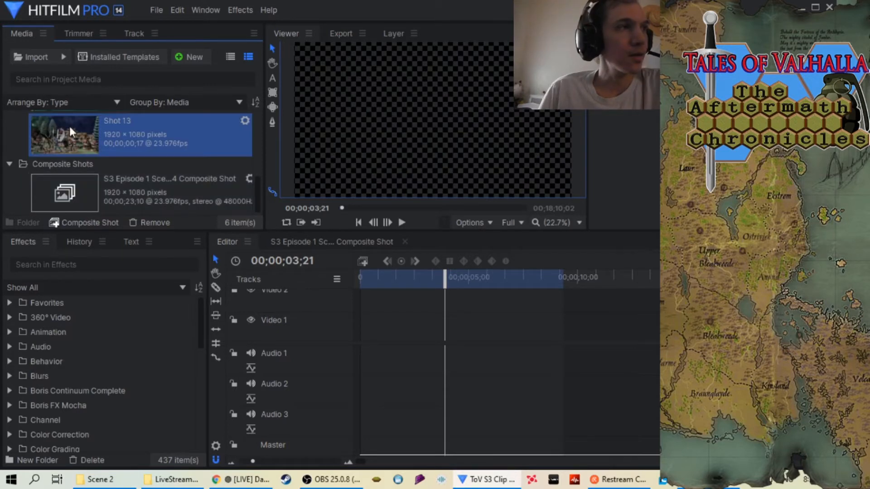
left_click_drag(69, 126, 364, 333)
left_click_drag(445, 277, 360, 274)
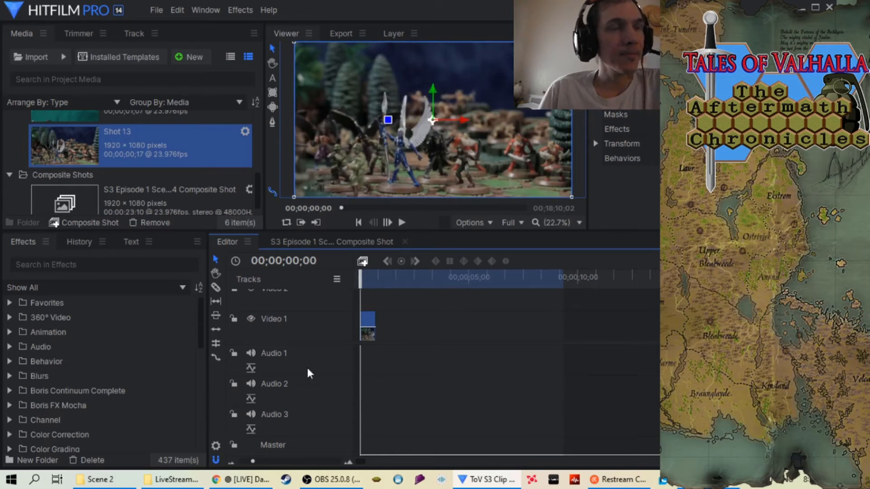
- Play the Shot 13 clip twice from the beginning to check its speed, returning the playhead to the start each time
scroll(399, 279, "up", 5)
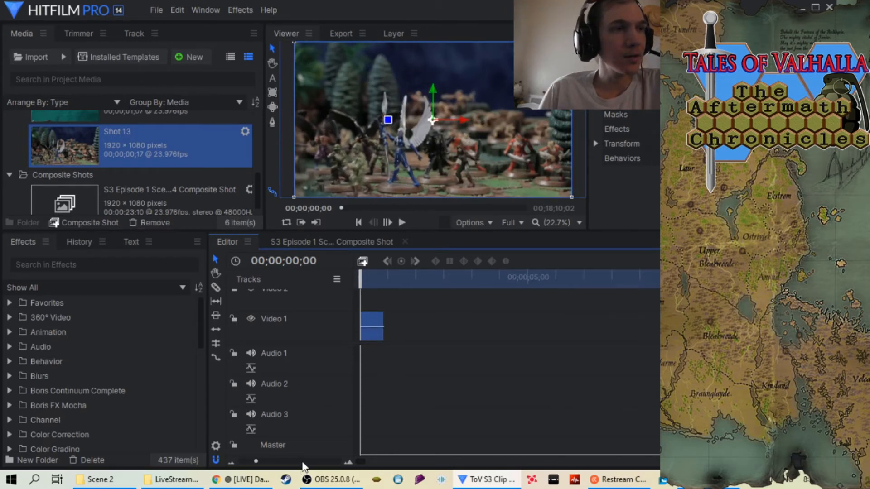
left_click(401, 223)
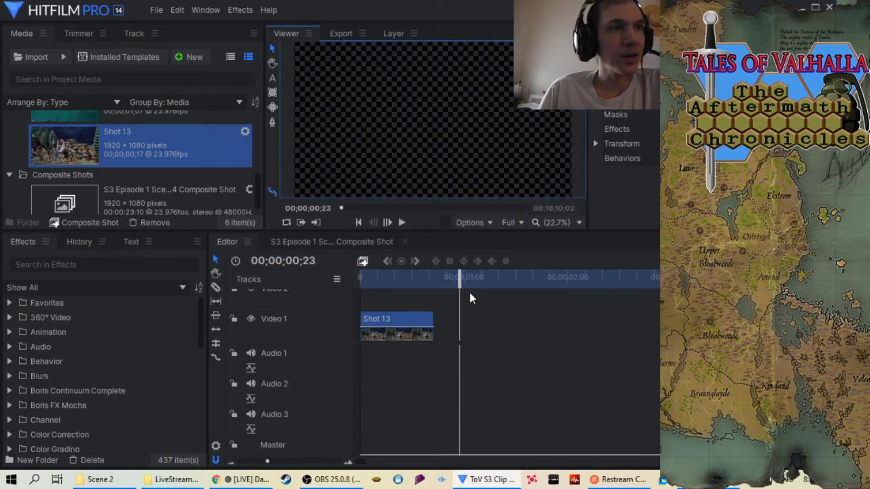
left_click_drag(460, 279, 340, 300)
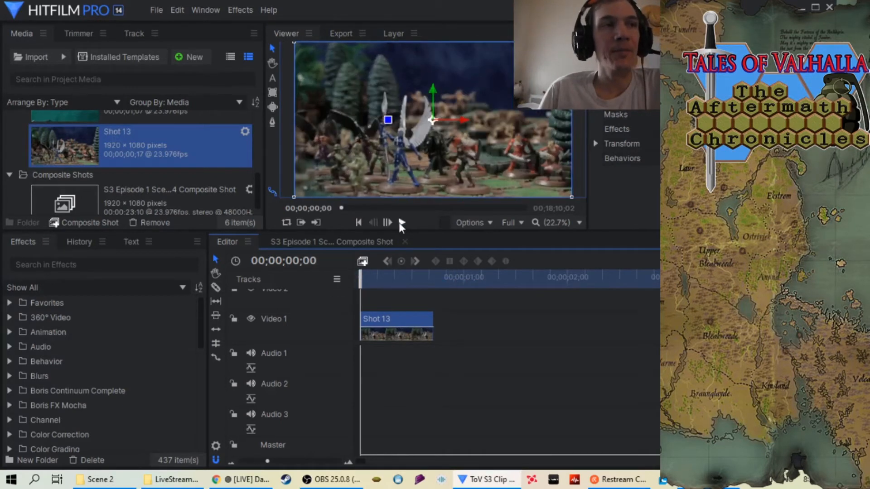
left_click(401, 223)
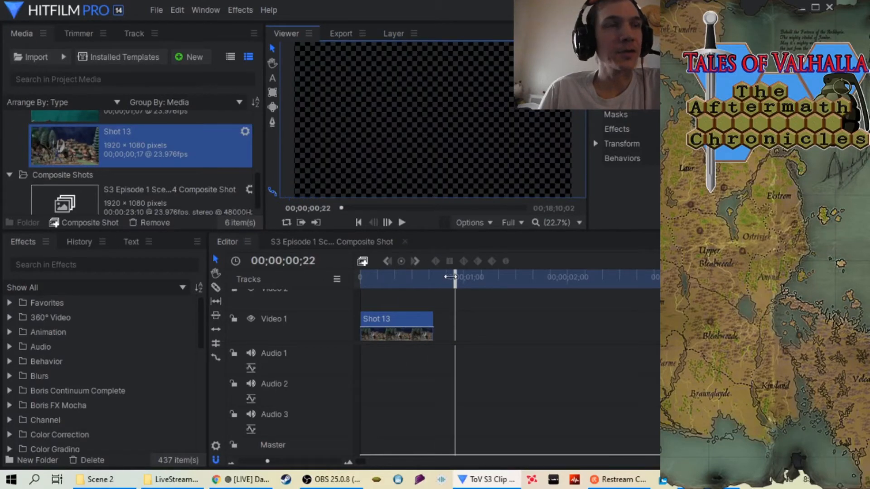
left_click_drag(449, 277, 360, 283)
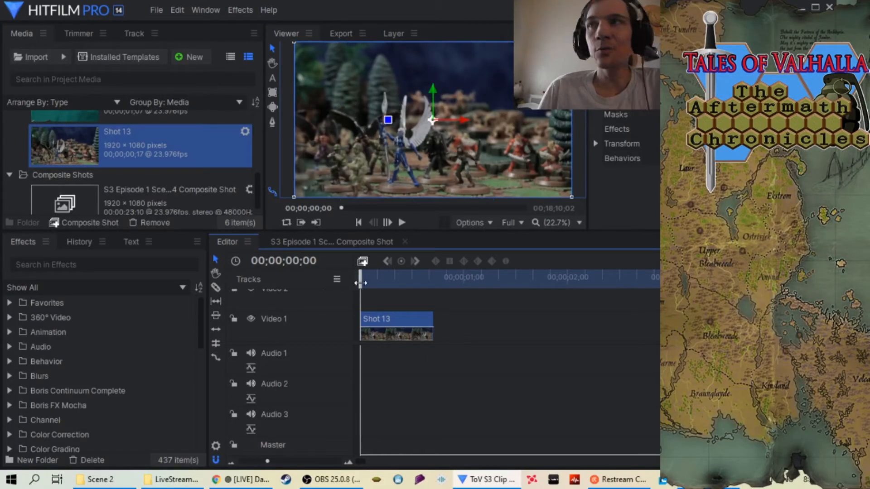
- Slow the Shot 13 clip to 34% speed, playing it once to check the motion and returning the playhead to the start
right_click(392, 325)
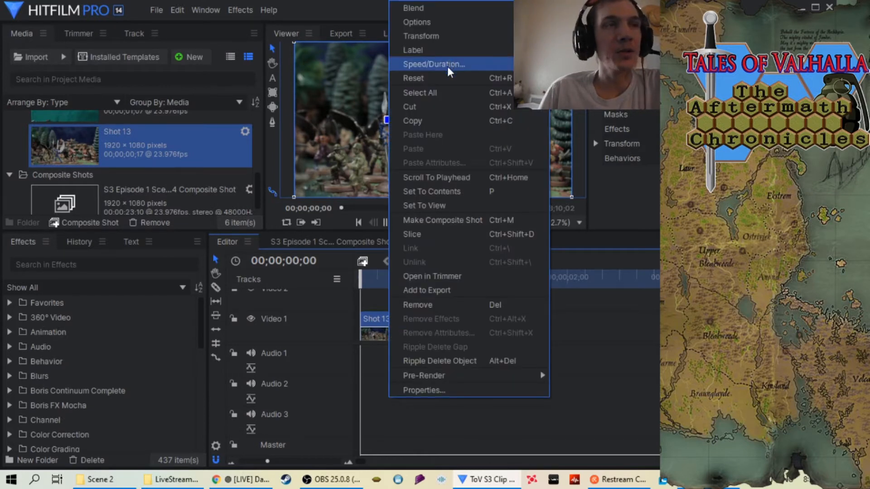
right_click(372, 321)
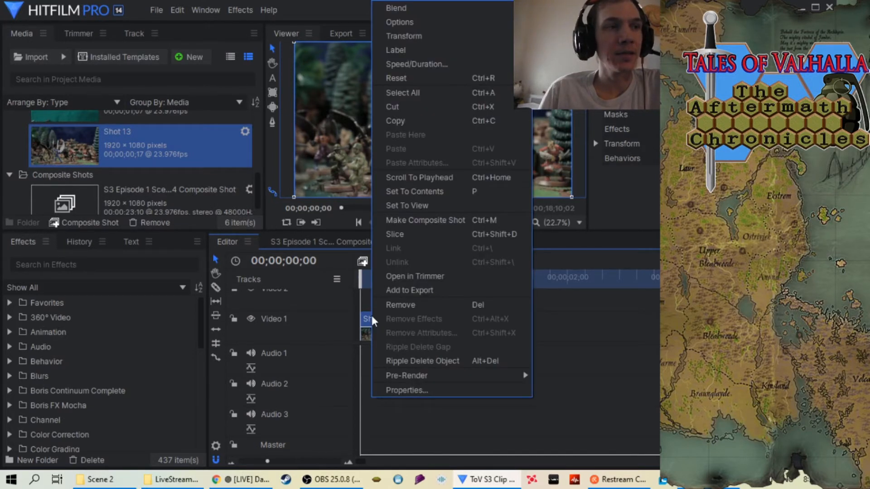
left_click(428, 64)
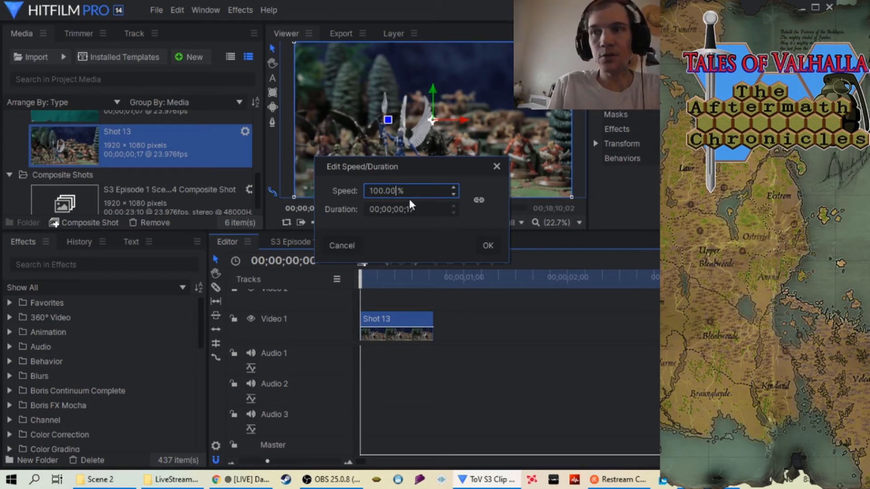
key("ctrl+a")
type("3")
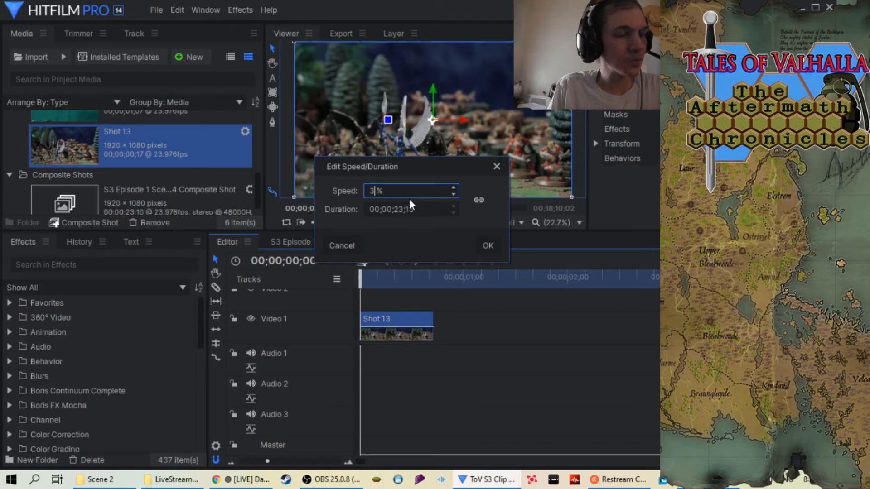
type("5")
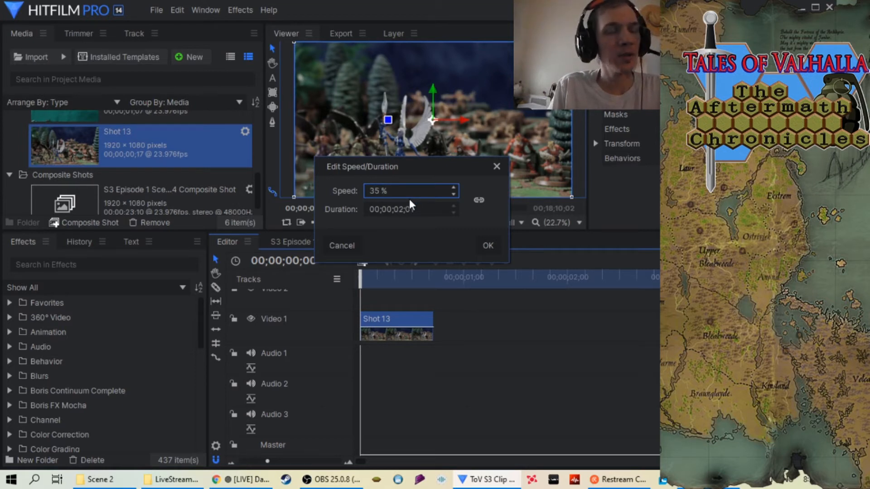
key("Down")
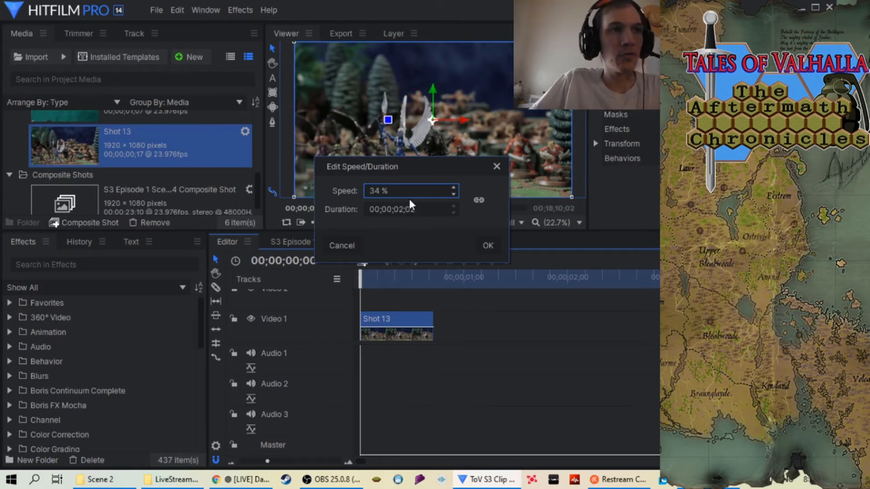
key("Return")
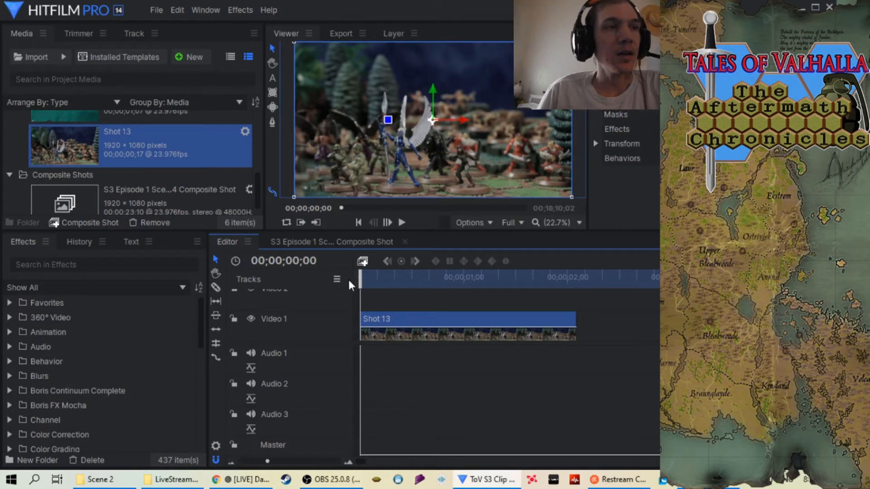
left_click(403, 222)
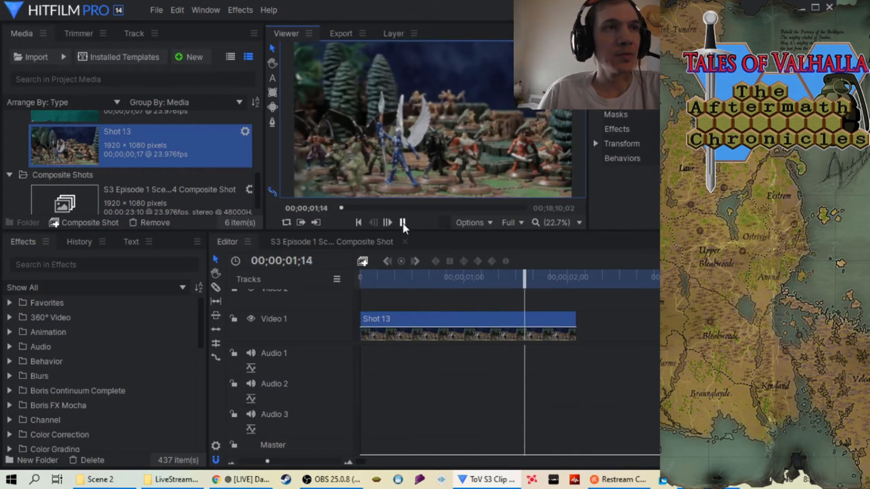
left_click_drag(570, 278, 360, 314)
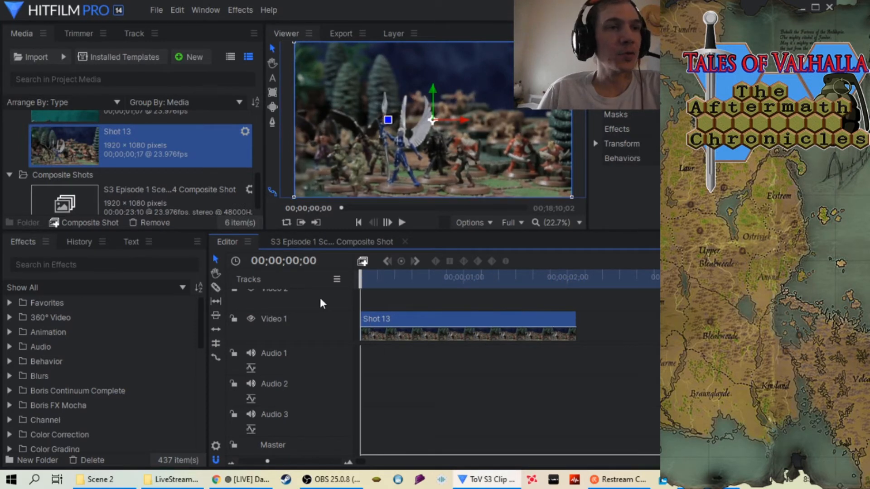
- Find the Motion Blur effect and apply it to the Shot 13 clip on Video 1, keeping the playhead at the beginning
left_click(71, 264)
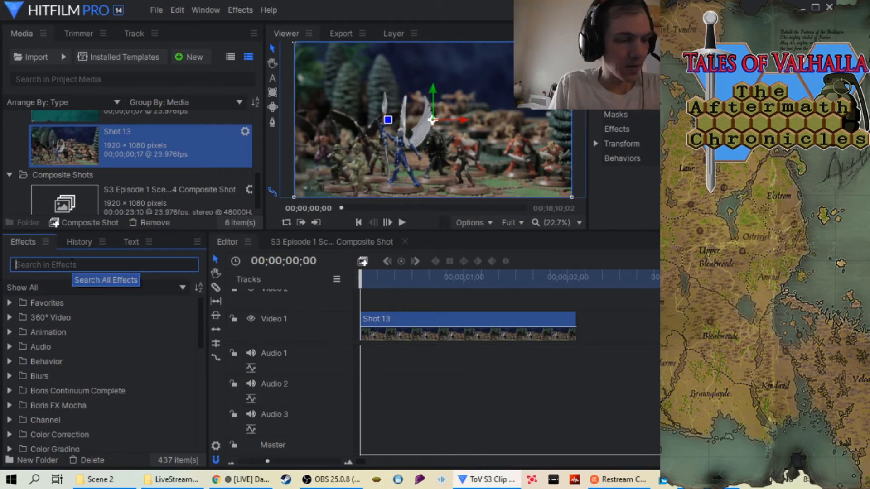
type("motion ")
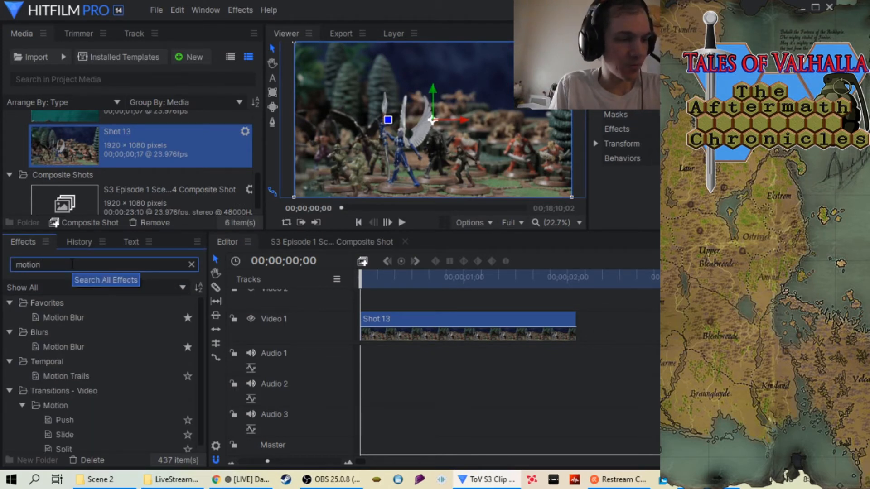
type("blur")
left_click_drag(64, 346, 442, 318)
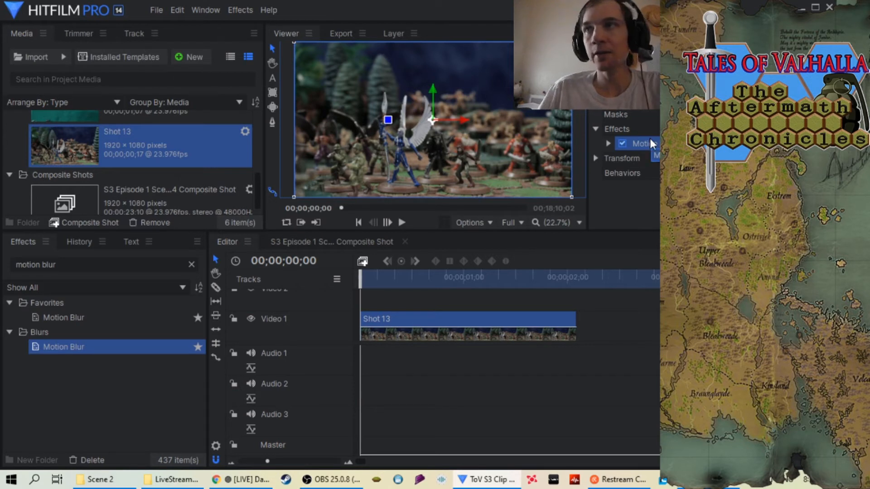
left_click_drag(364, 281, 321, 399)
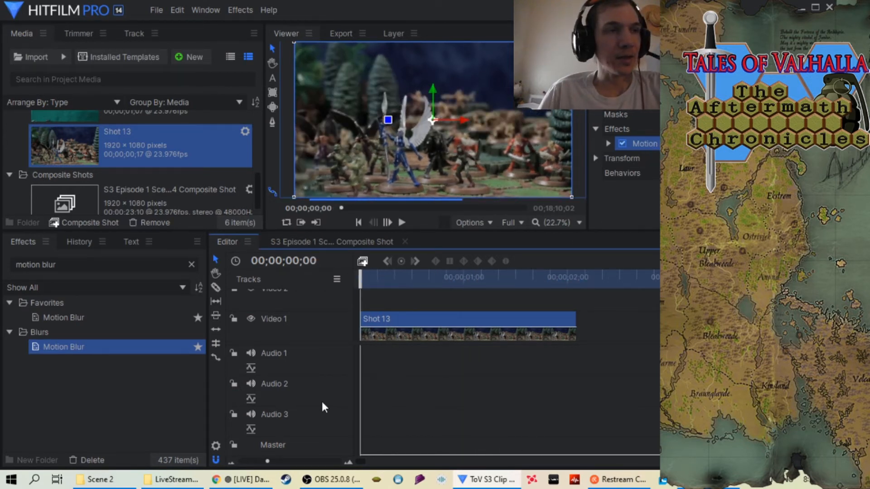
- Shorten the in-to-out area to the end of the Shot 13 clip and add that area to the export queue
left_click_drag(267, 461, 254, 461)
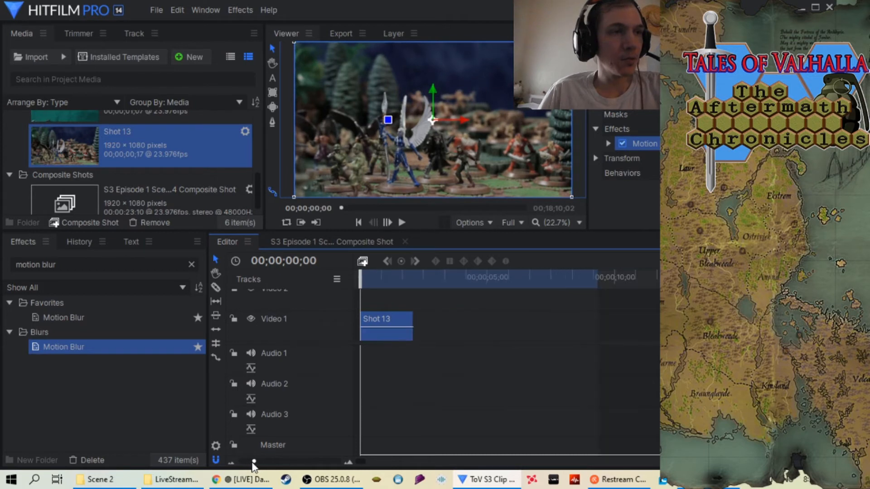
left_click_drag(549, 280, 404, 279)
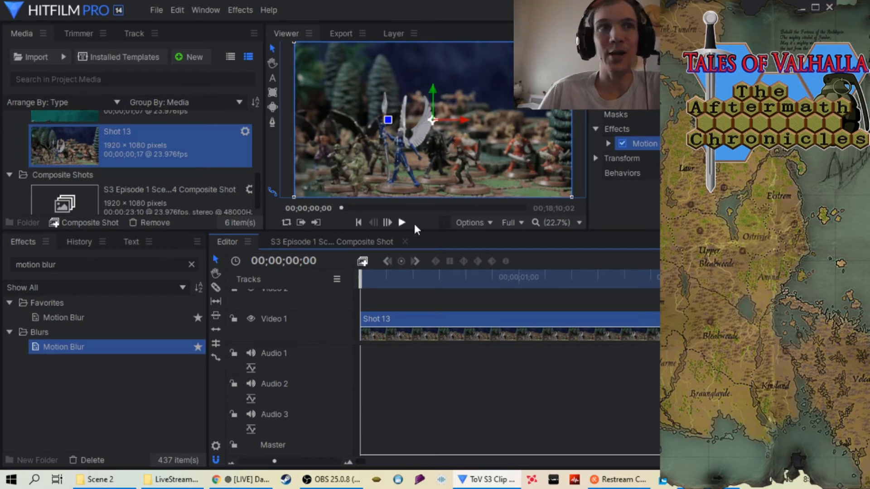
right_click(631, 318)
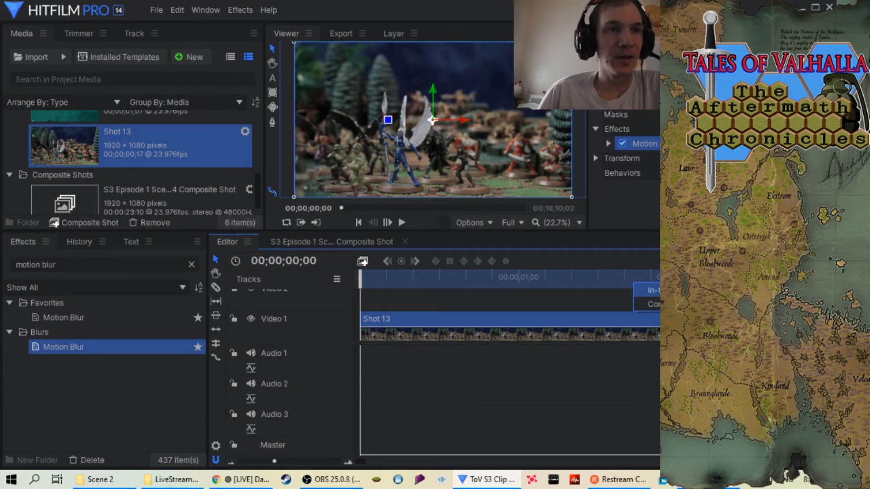
left_click(651, 290)
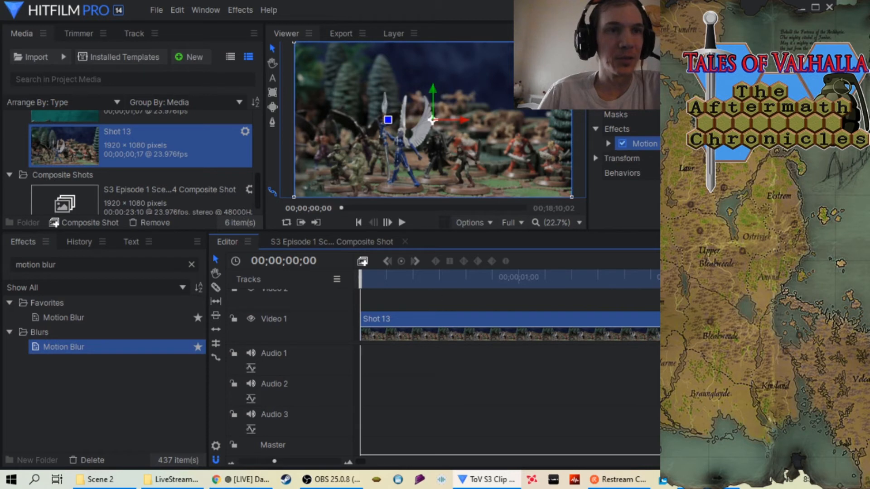
left_click(816, 261)
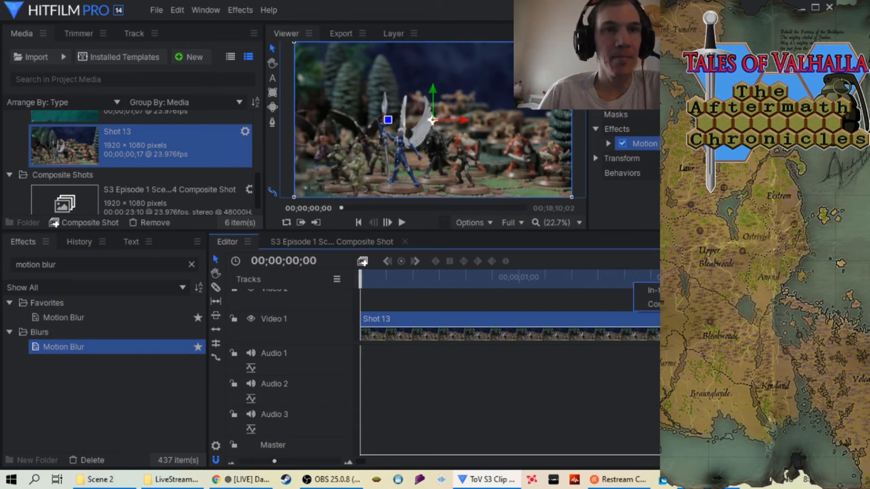
left_click(654, 293)
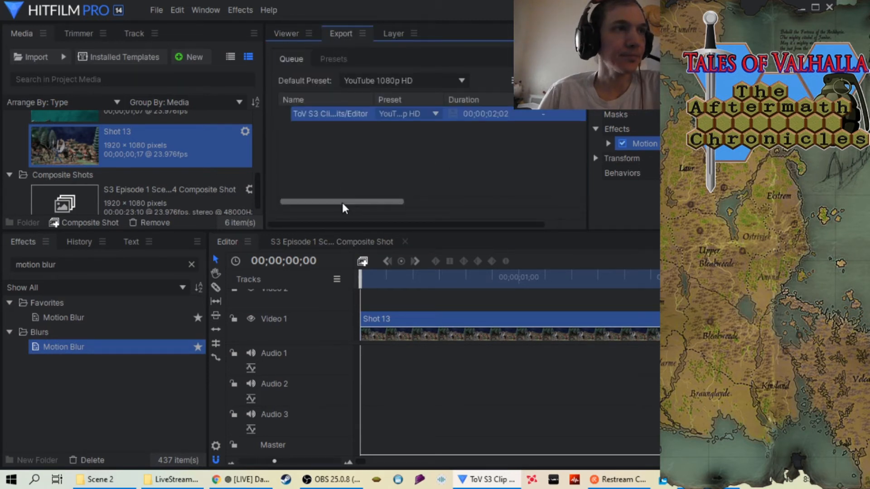
- Browse for the export task's output location to the Scene 2 folder under Production, Stop Motion Video, ToV Season 3 Episode 4
left_click_drag(346, 202, 428, 202)
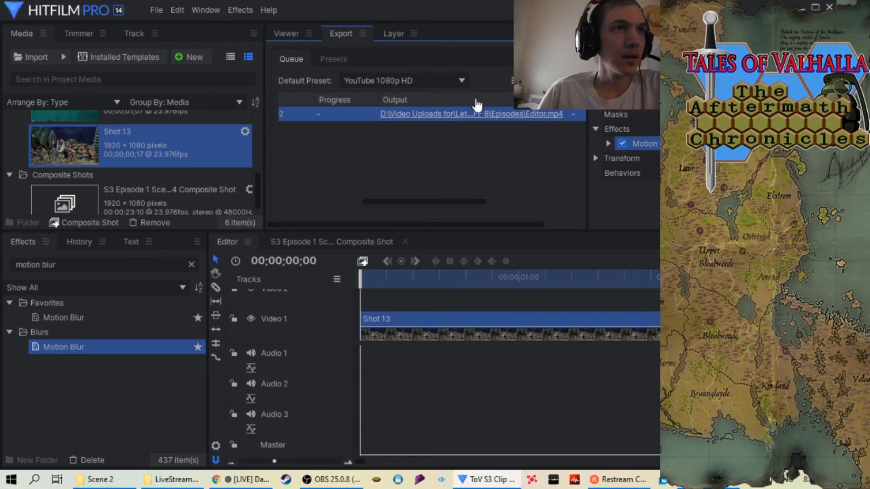
right_click(439, 116)
left_click(453, 123)
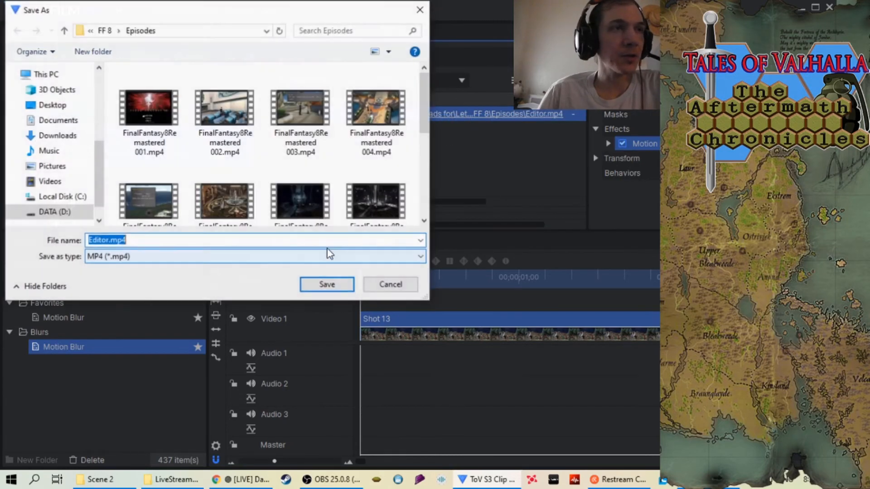
scroll(154, 167, "down", 2)
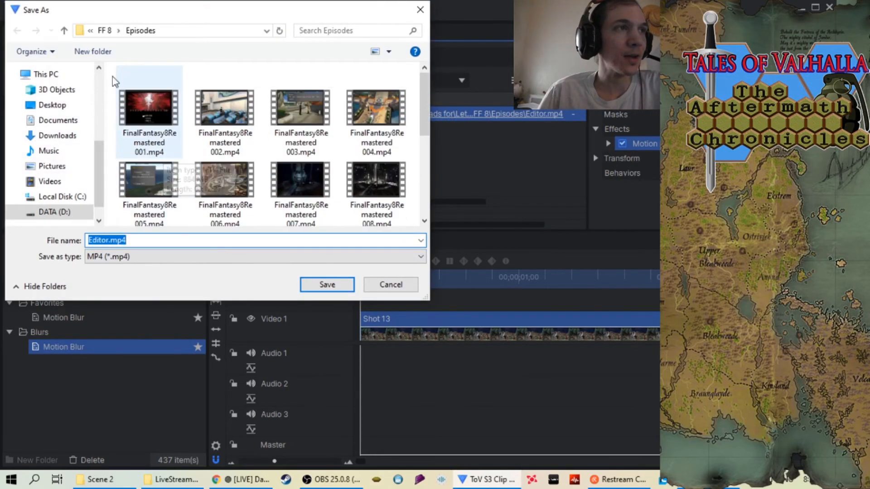
left_click(65, 31)
left_click(67, 34)
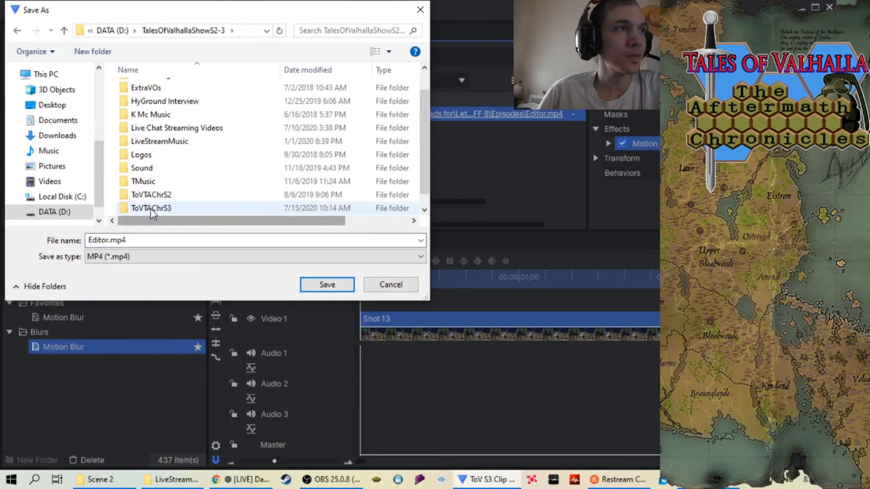
left_click(151, 208)
double_click(151, 208)
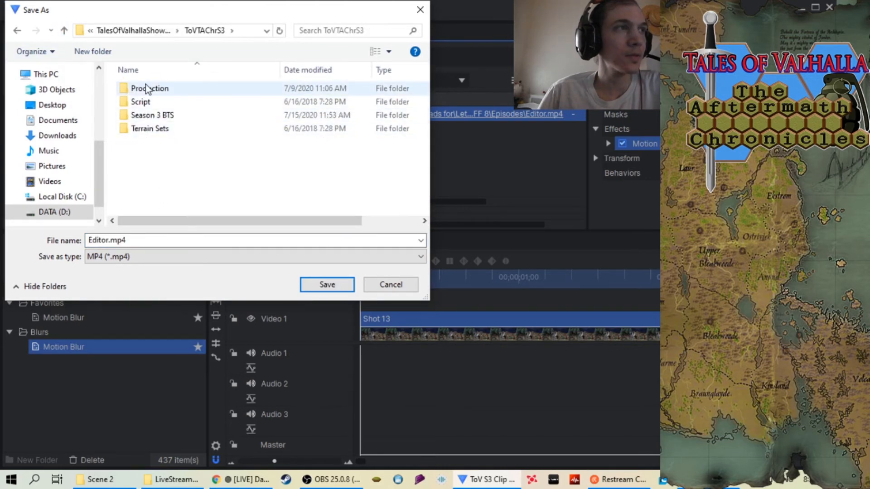
double_click(148, 88)
double_click(168, 115)
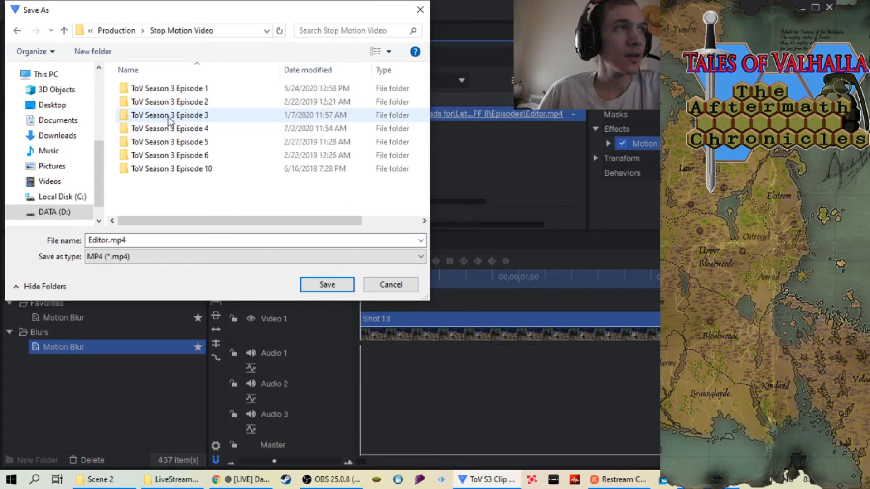
double_click(171, 129)
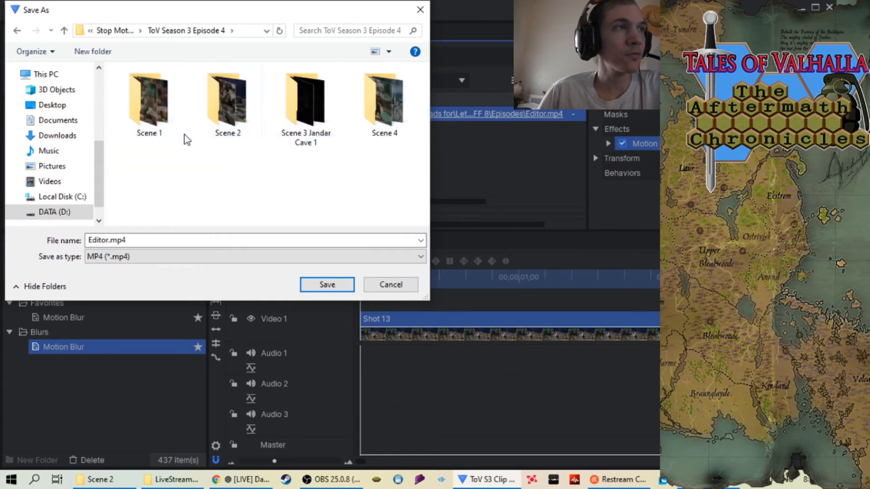
double_click(233, 127)
scroll(270, 147, "down", 1)
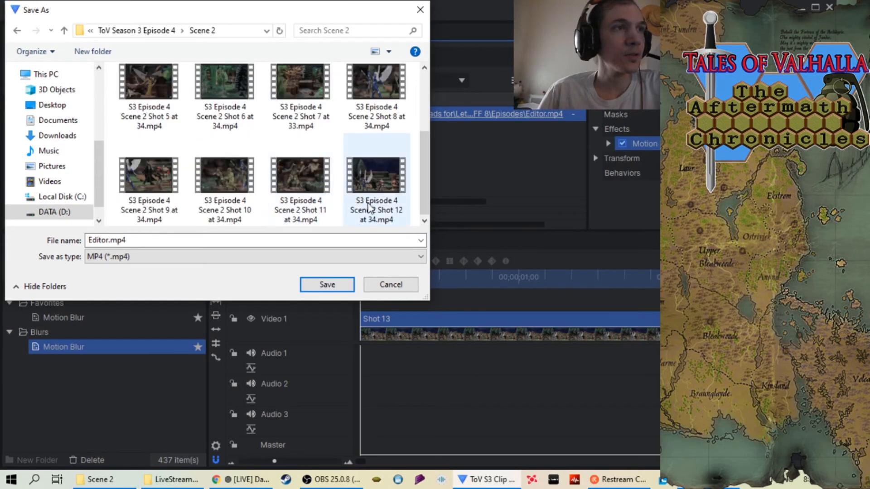
- Name the output "S3 Episode 4 Scene 2 Shot 13 at 34.mp4", based on the Shot 12 file name, save it and start exporting
left_click(376, 209)
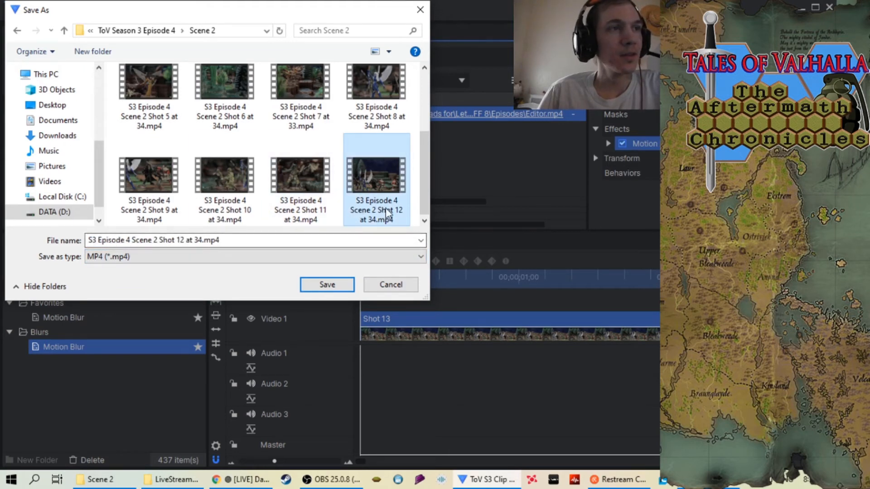
left_click(190, 241)
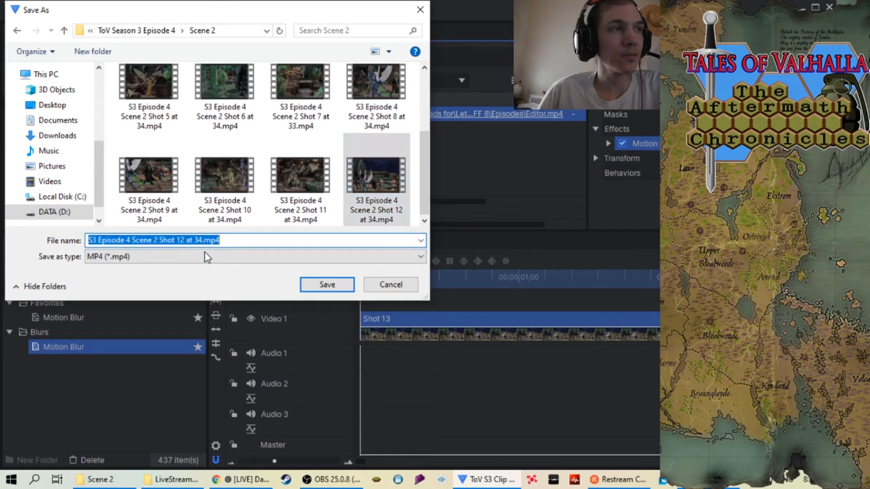
left_click(184, 240)
key("BackSpace")
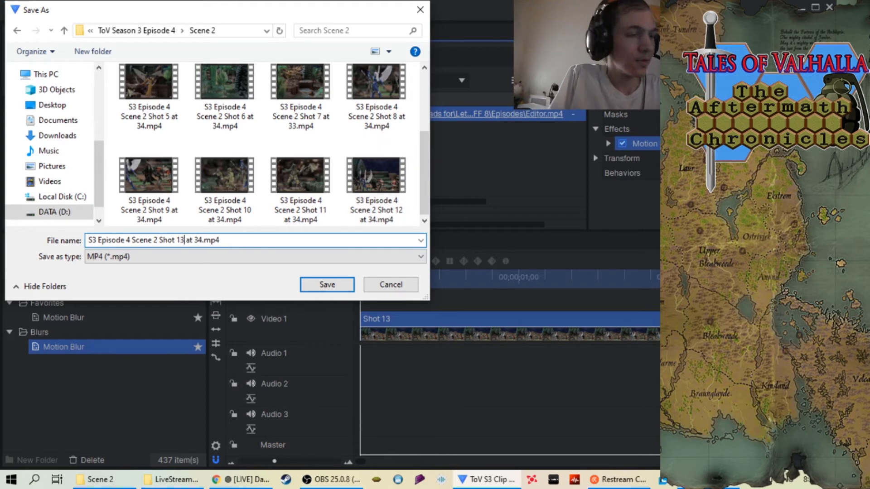
type("3")
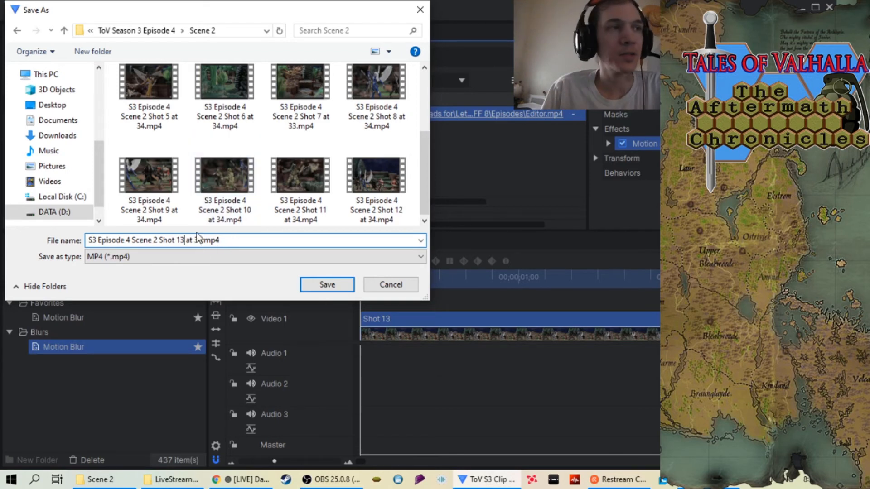
left_click(326, 286)
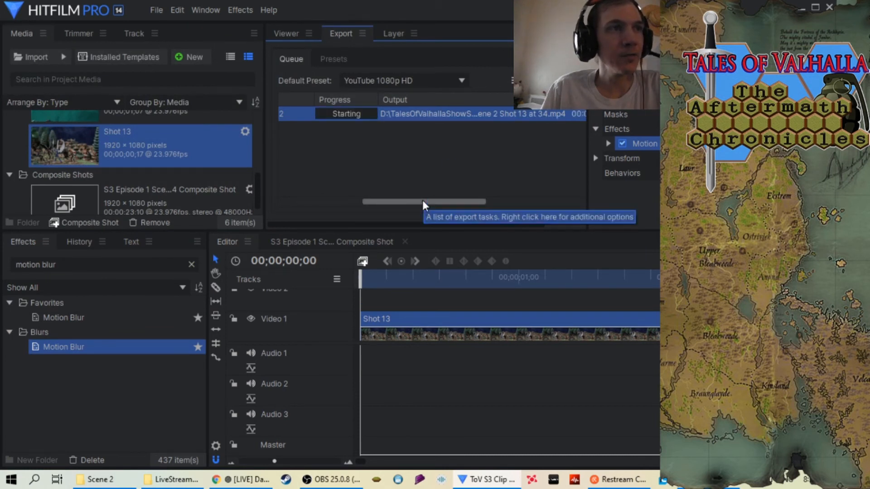
- Check the Shot 13 export task through to completion and remove the finished task from the export queue
left_click_drag(422, 200, 353, 203)
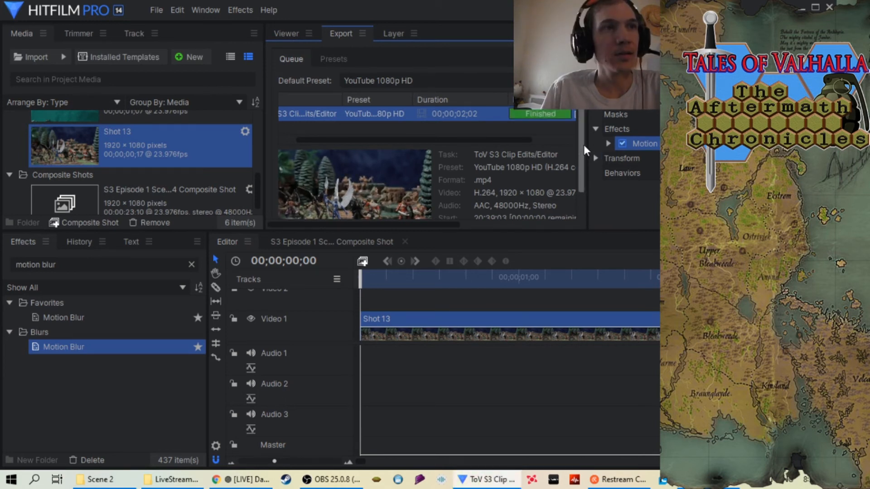
mouse_move(404, 224)
left_mouse_down()
mouse_move(540, 227)
mouse_move(386, 219)
mouse_move(456, 222)
mouse_move(403, 222)
left_mouse_up()
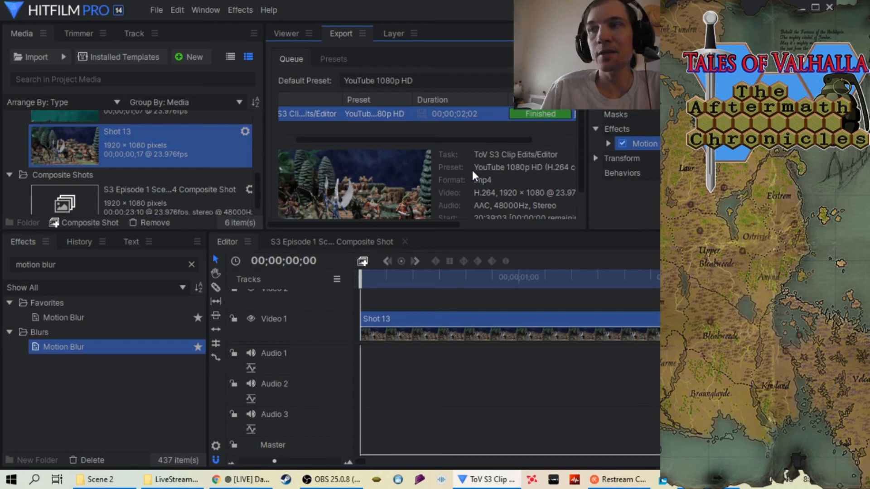
right_click(490, 115)
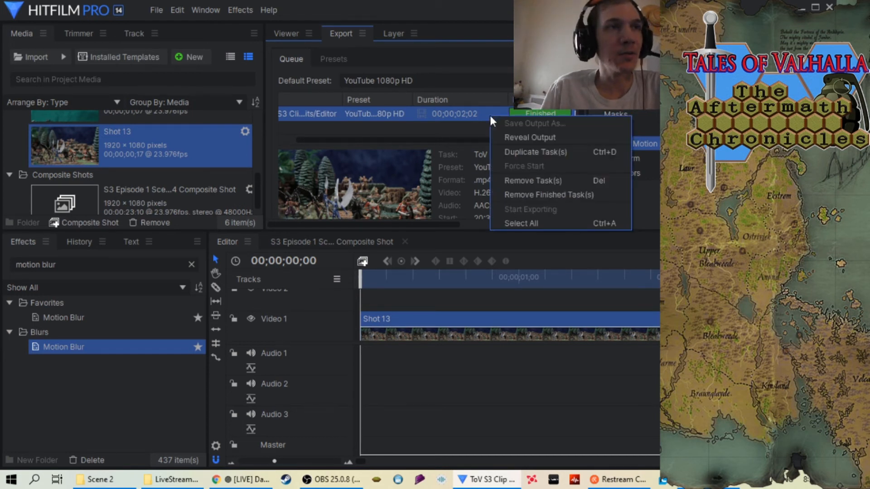
left_click(541, 196)
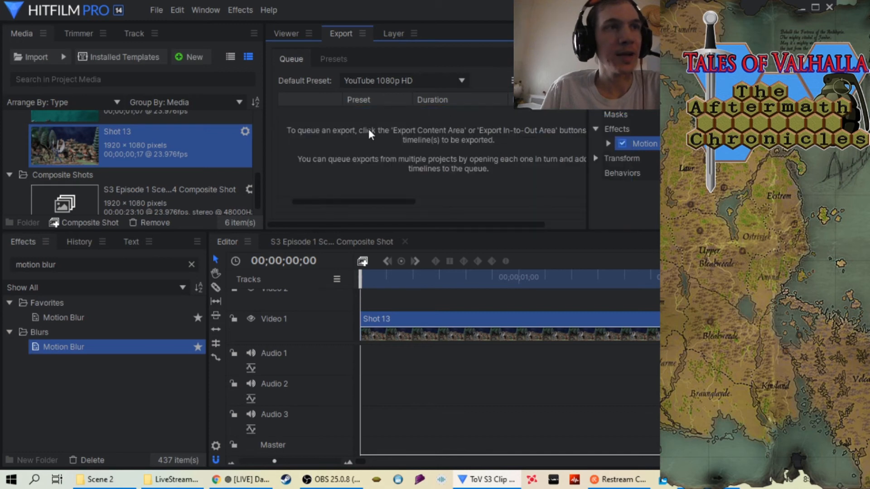
- Return to the clip preview and remove the Shot 13 media from the project, accepting its removal from the timeline
left_click(285, 33)
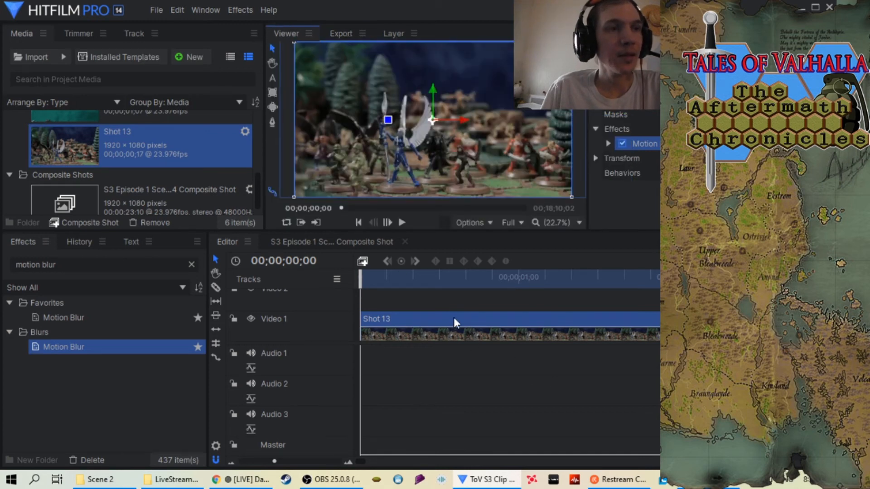
right_click(450, 319)
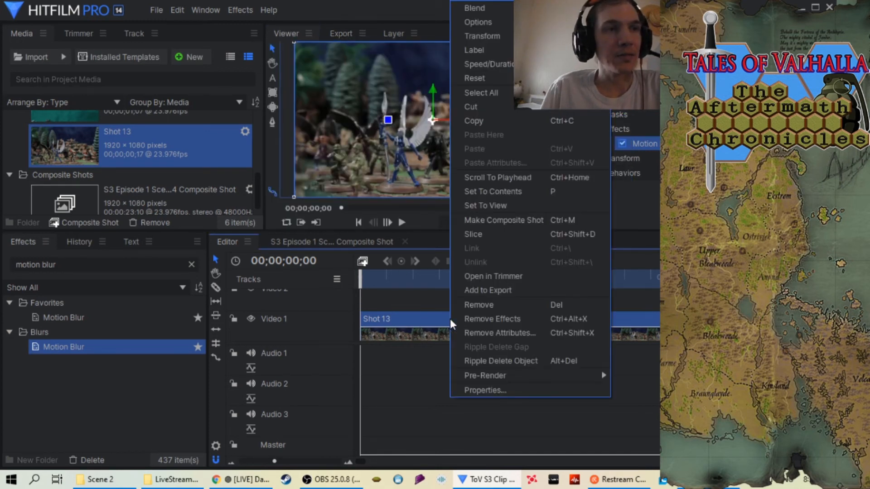
left_click(102, 140)
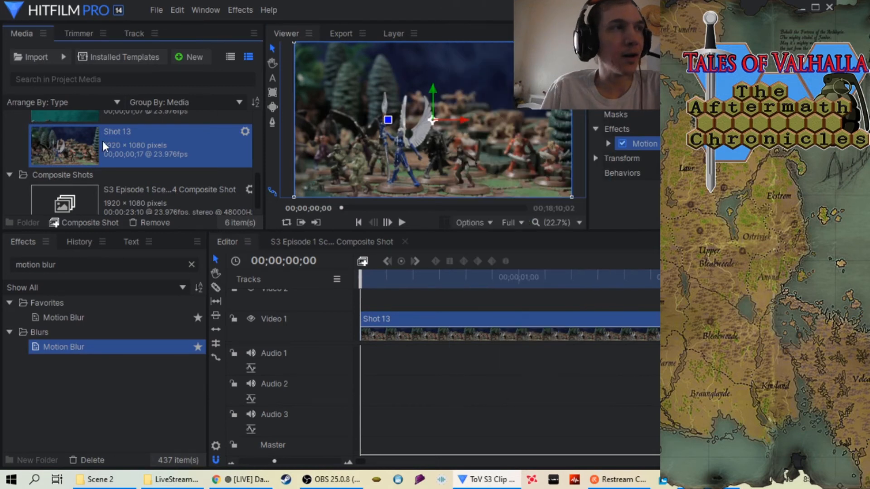
right_click(104, 140)
left_click(151, 249)
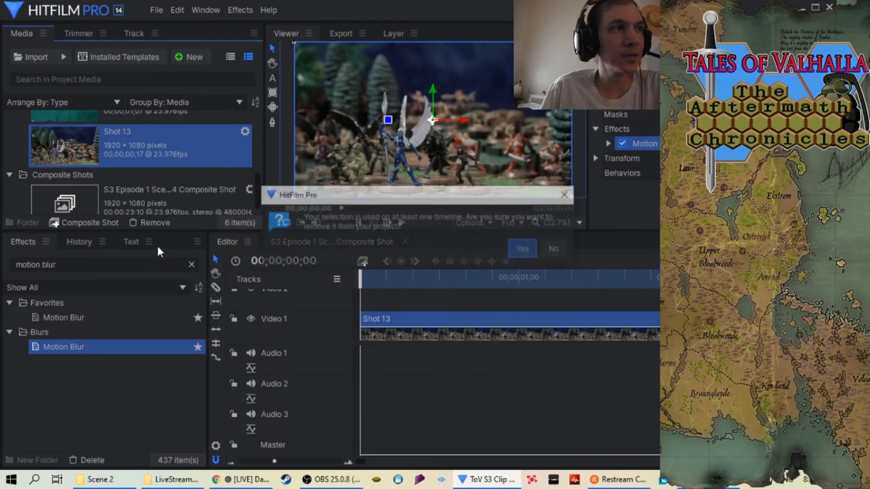
left_click(524, 248)
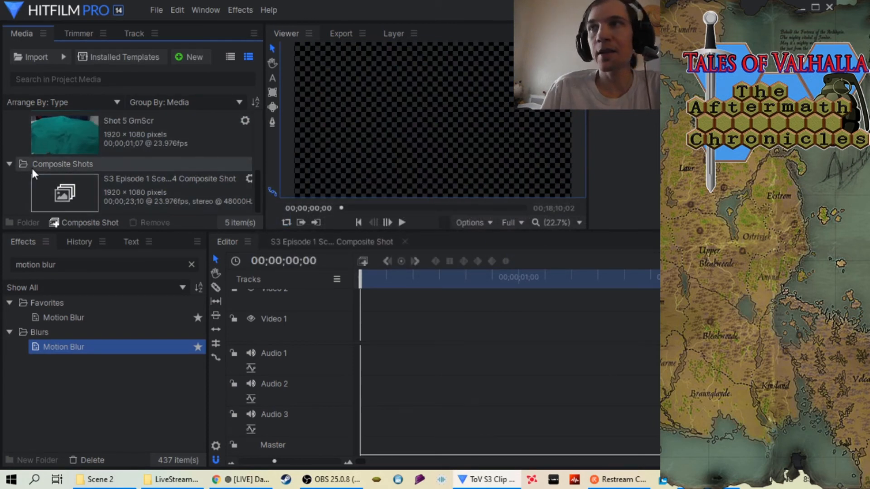
- Remove the finished Shot 28 export task from the queue and bring back the preview of the Shot 28 clip
right_click(9, 184)
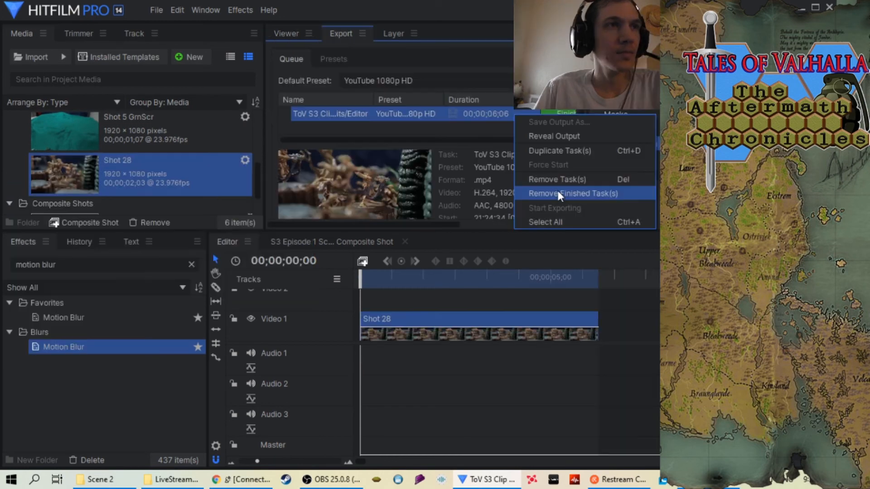
left_click(560, 194)
left_click(76, 163)
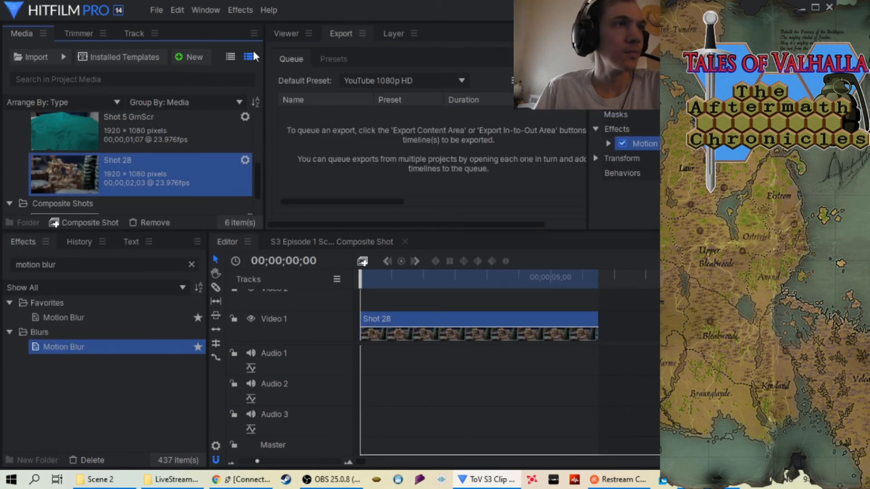
left_click(285, 33)
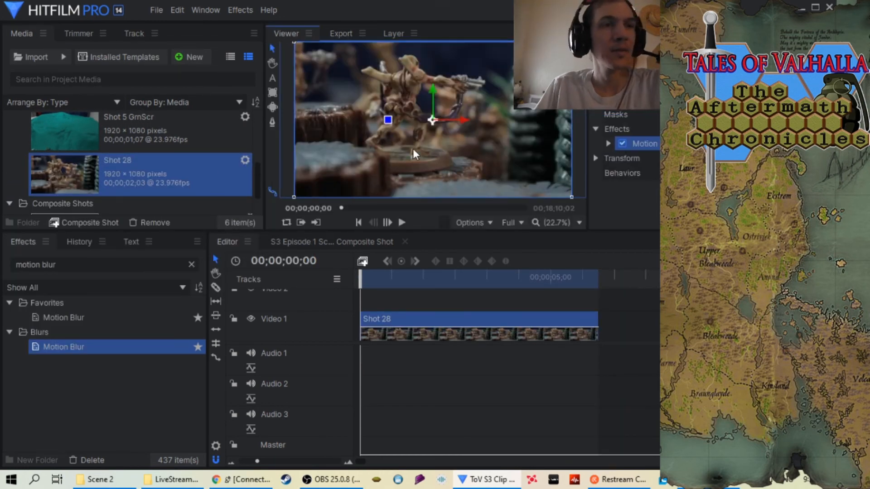